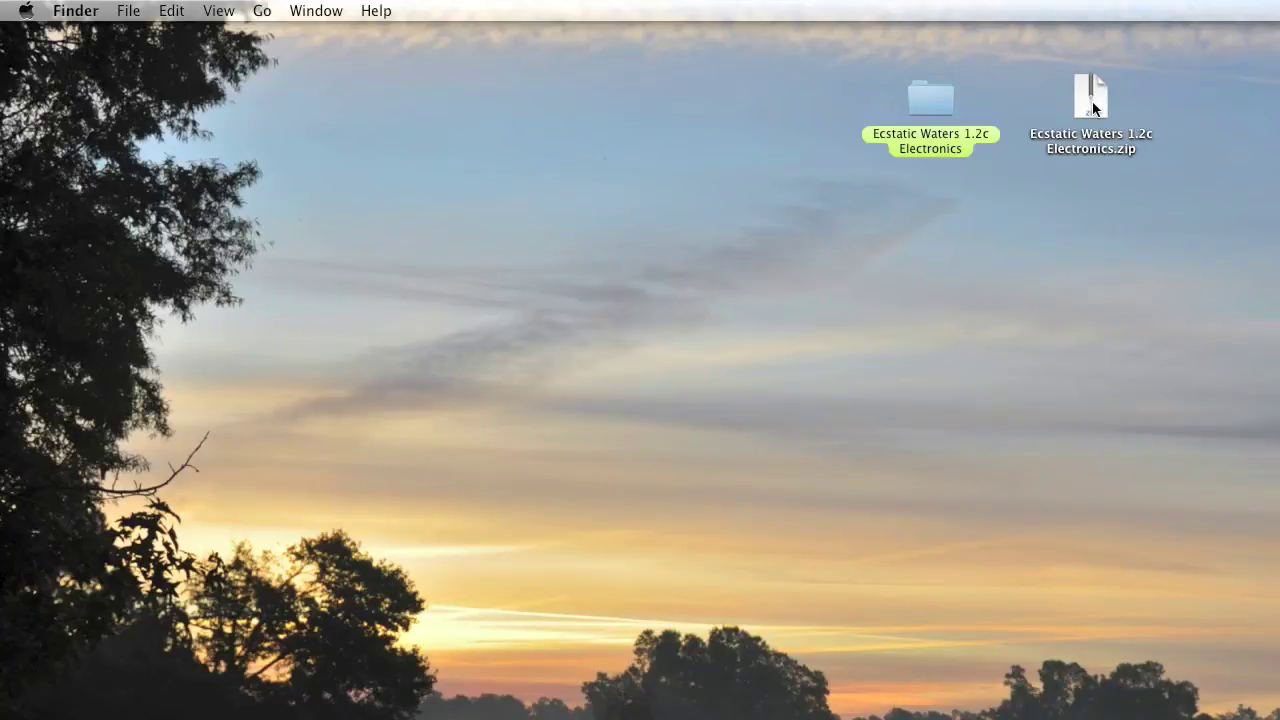
Step: Drag Ecstatic Waters 1.2c Electronics.zip about 80 px right, then open the unzipped folder
{"action": "left_click", "coordinate": [1086, 150]}
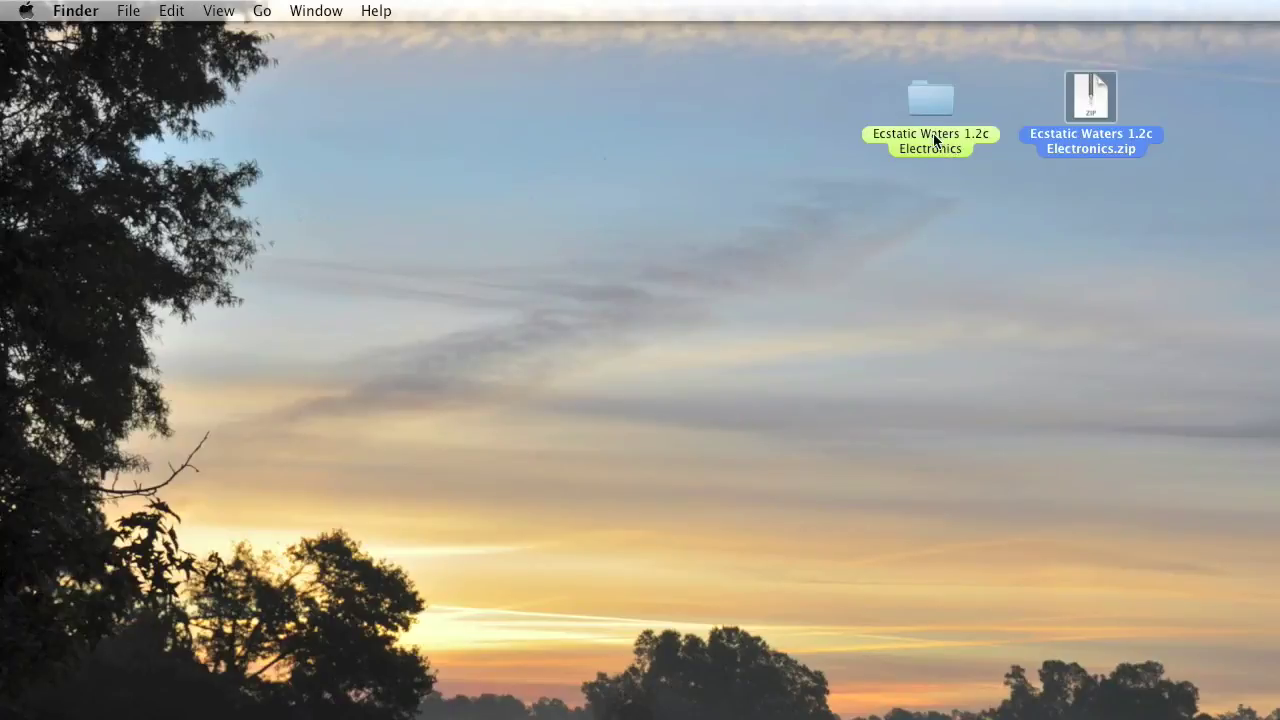
{"action": "left_click", "coordinate": [926, 90]}
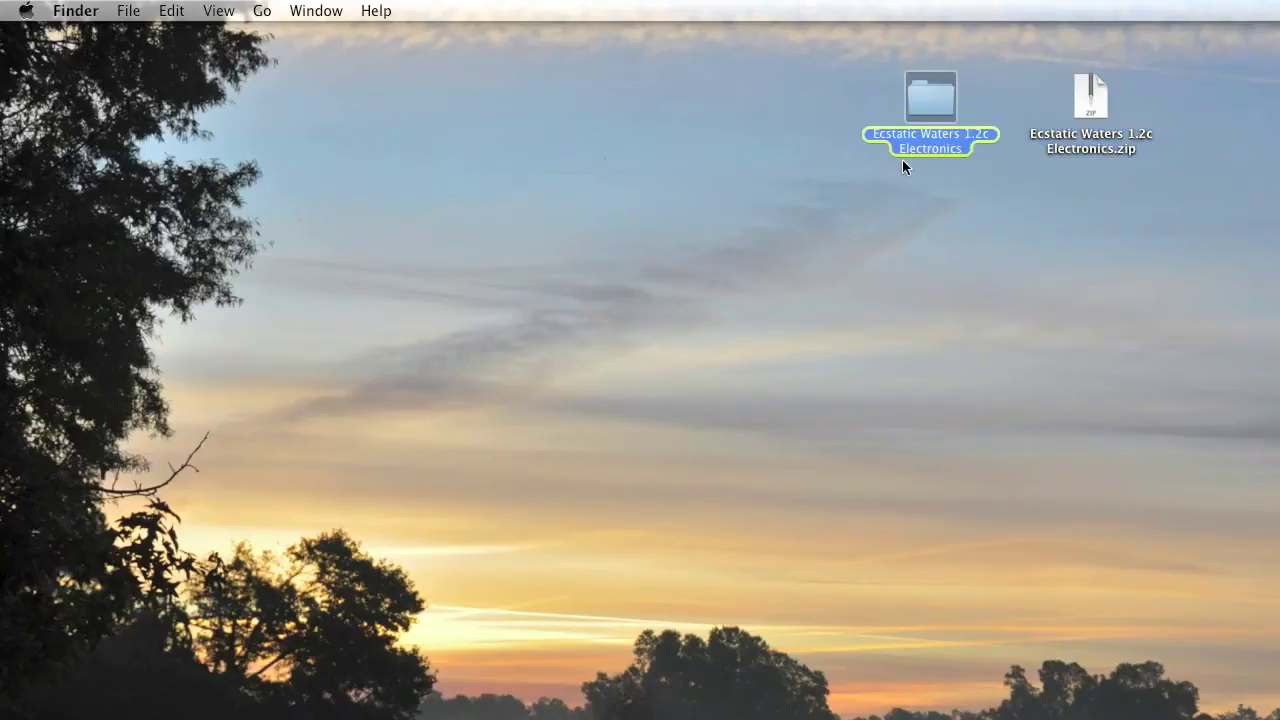
{"action": "left_click", "coordinate": [1097, 117]}
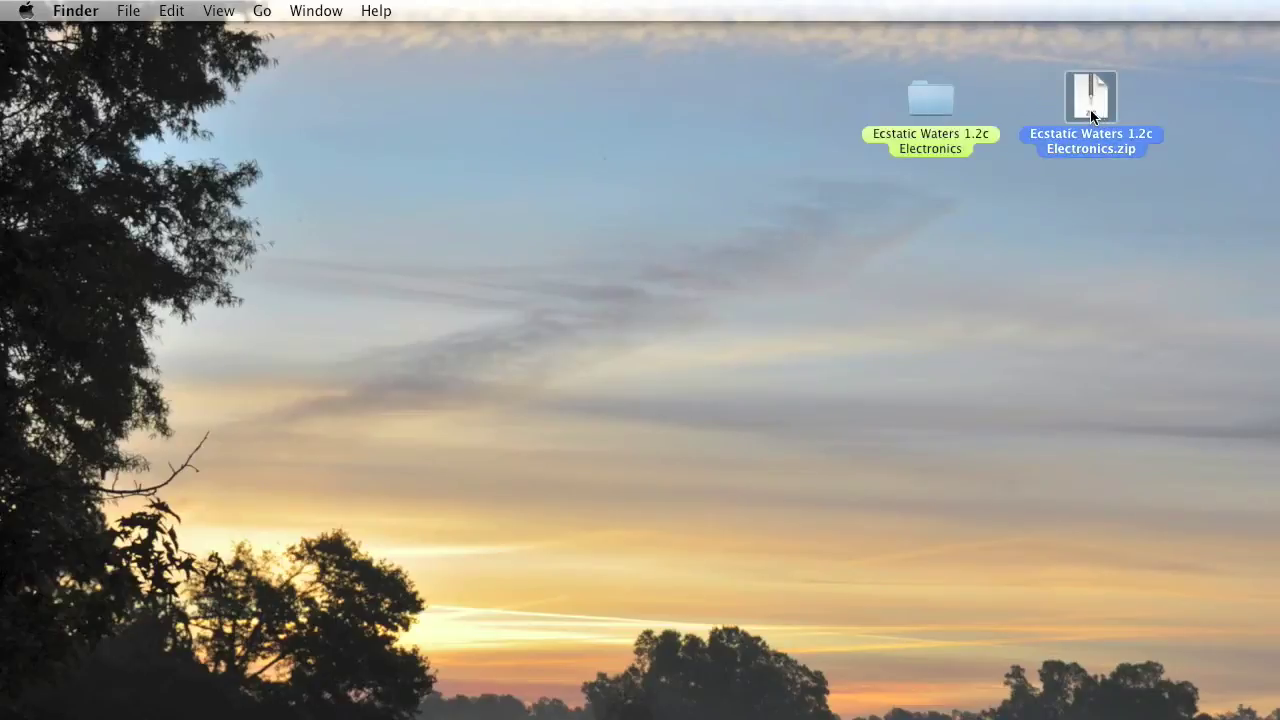
{"action": "left_click", "coordinate": [919, 103]}
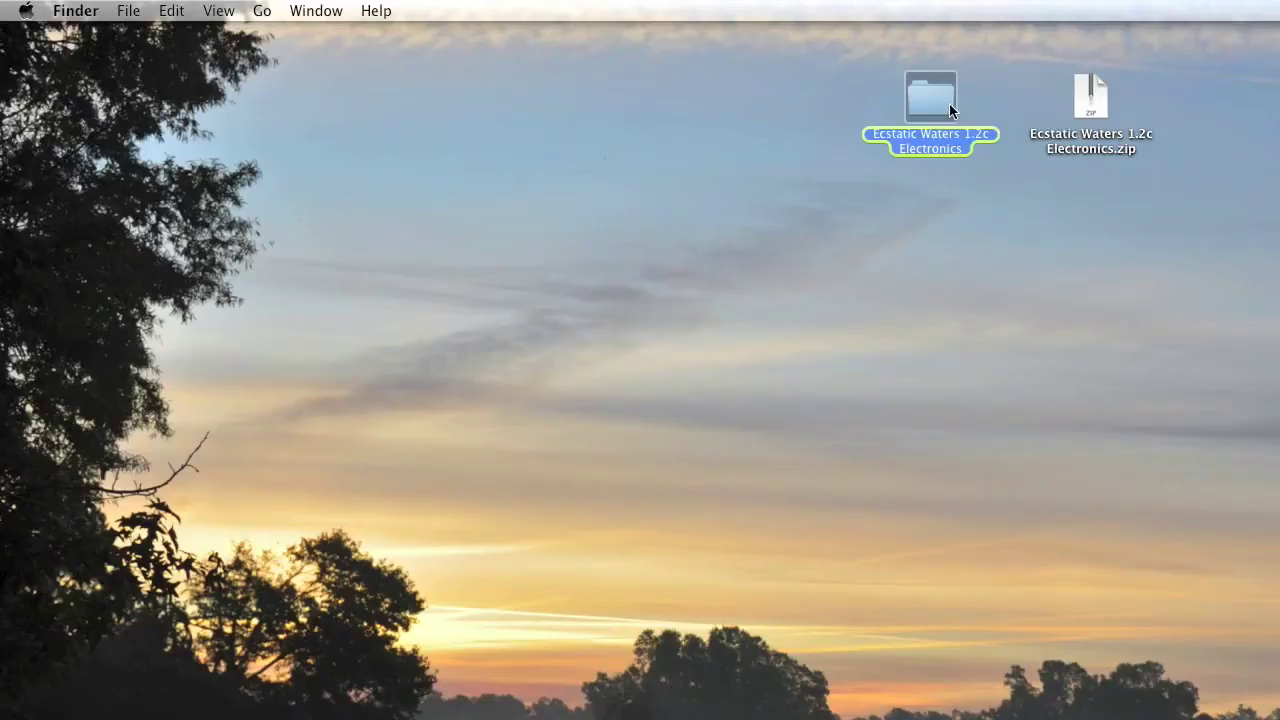
{"action": "left_click", "coordinate": [1100, 105]}
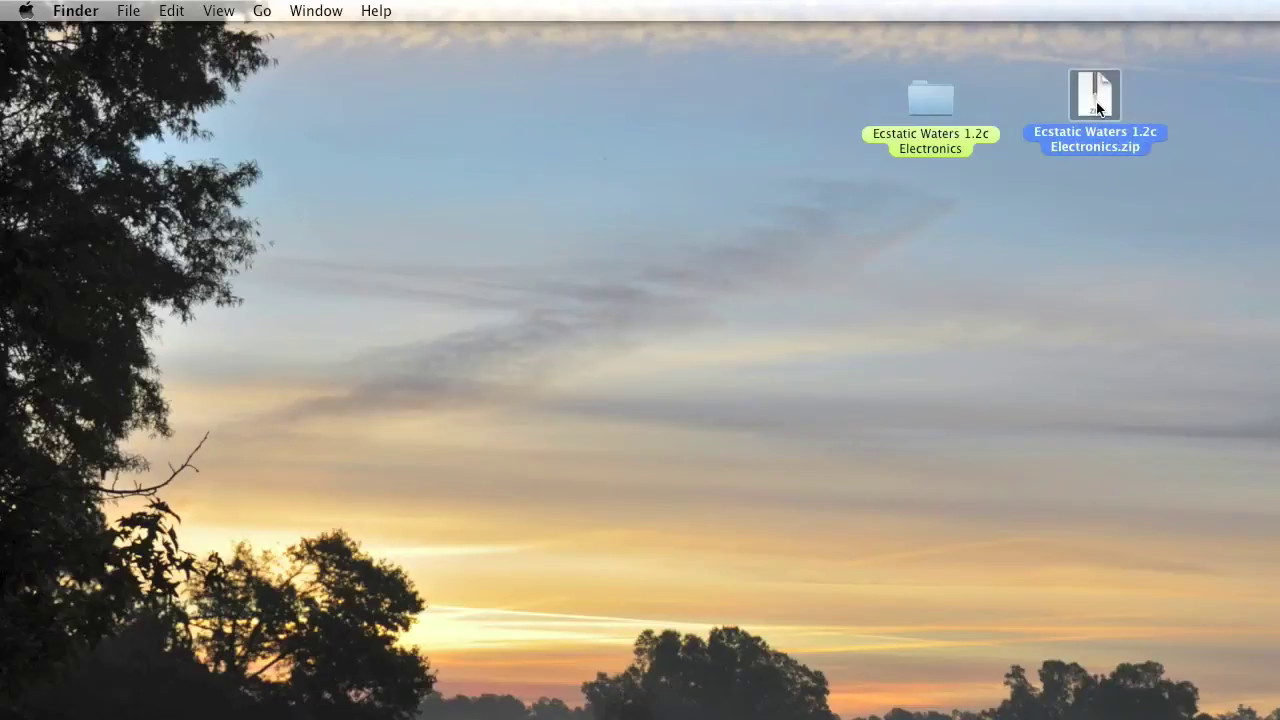
{"action": "left_click", "coordinate": [928, 105]}
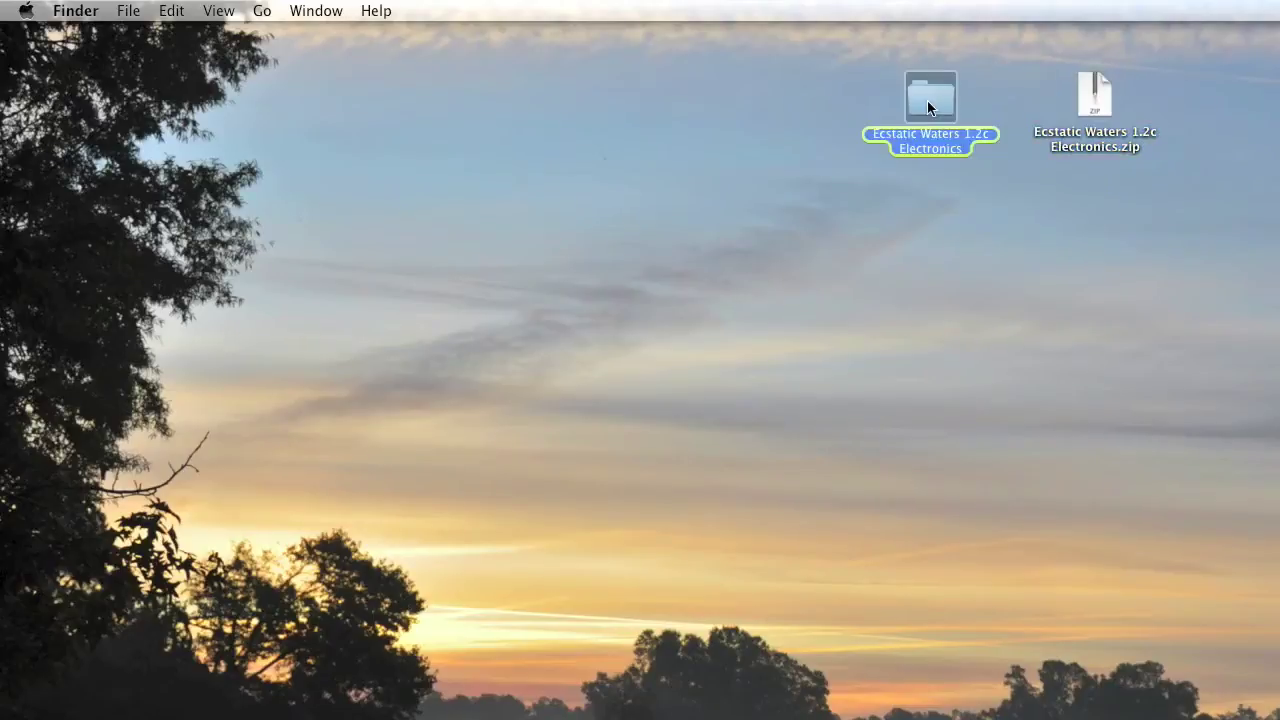
{"action": "left_click", "coordinate": [1098, 105]}
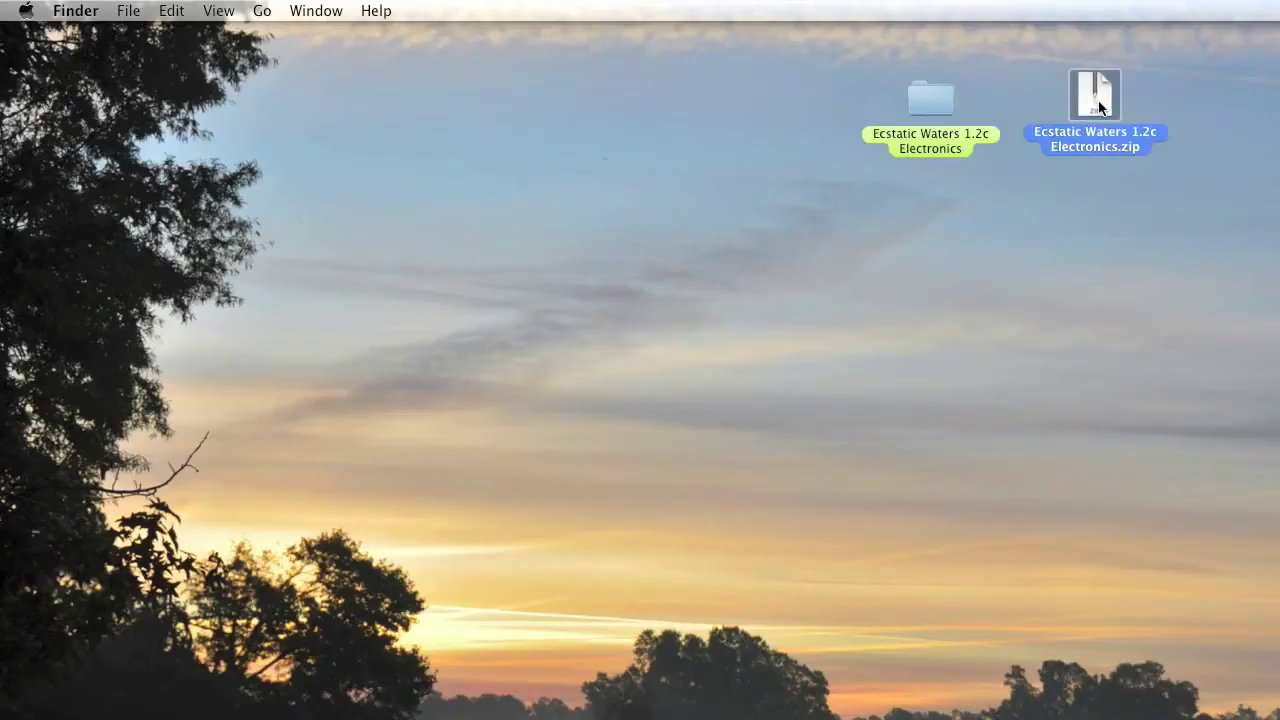
{"action": "left_click_drag", "start_coordinate": [1098, 105], "coordinate": [1178, 103]}
{"action": "left_click", "coordinate": [927, 104]}
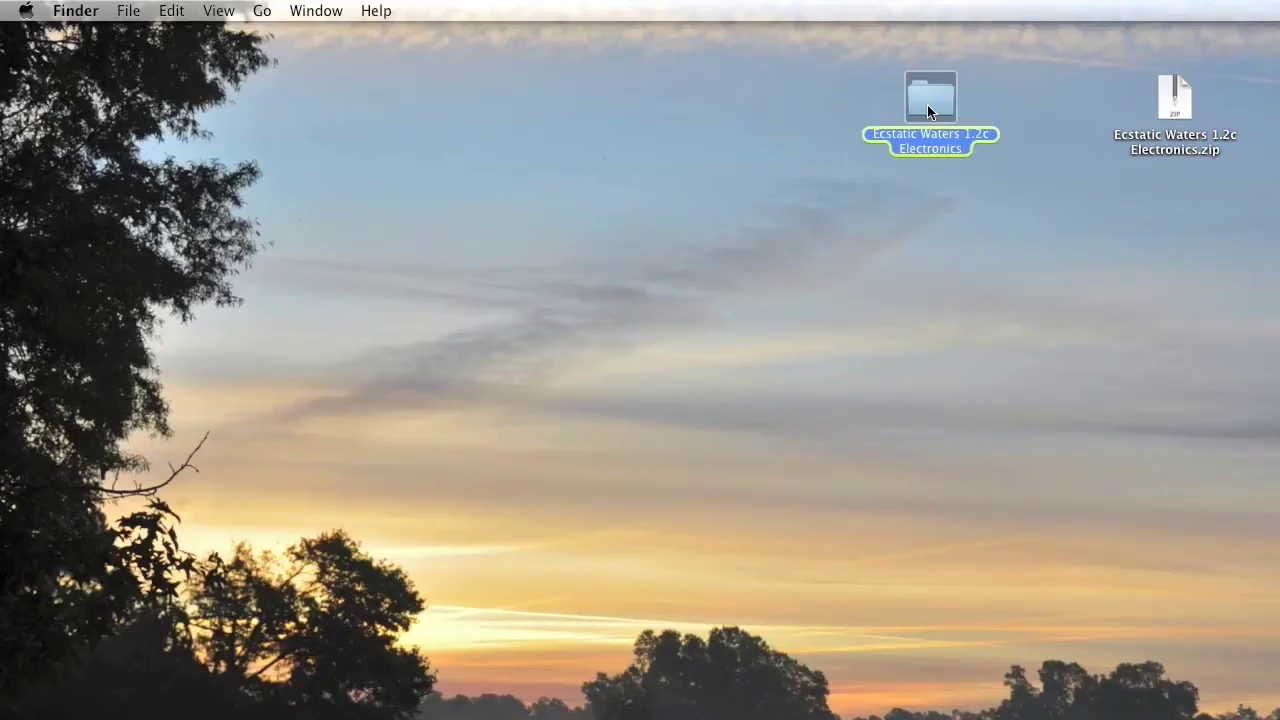
{"action": "double_click", "coordinate": [927, 104]}
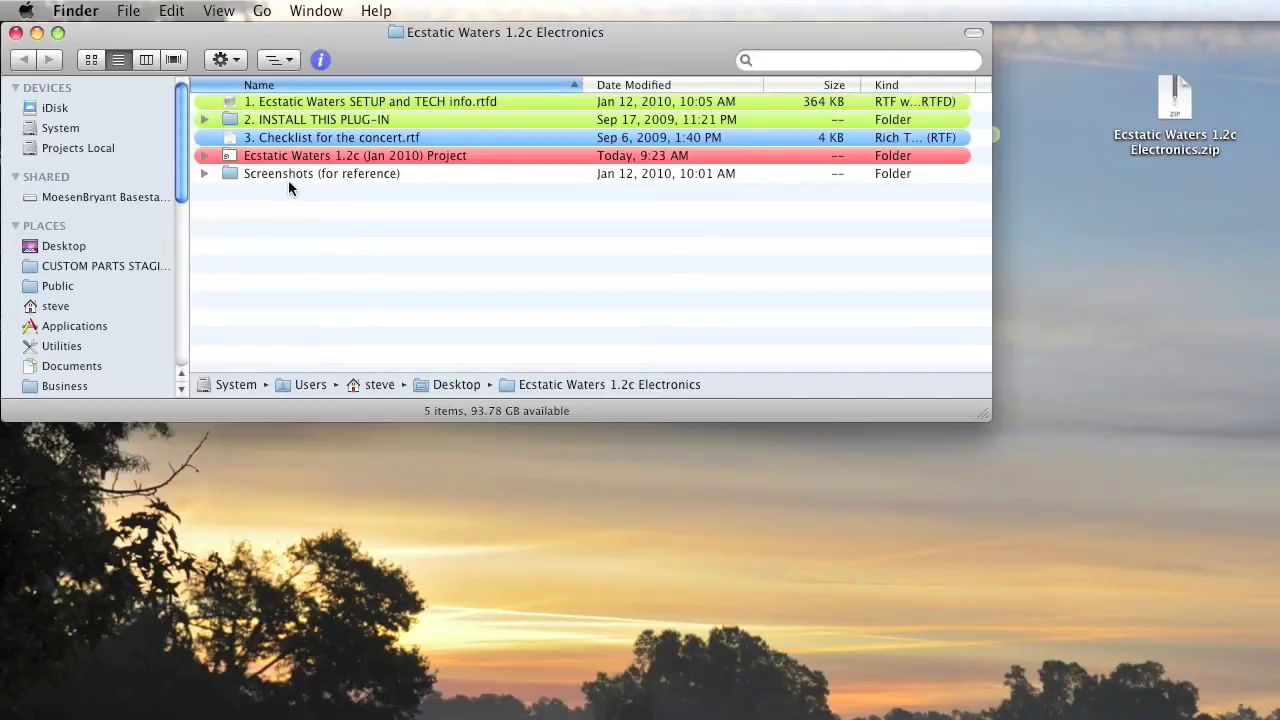
Step: Open 2. INSTALL THIS PLUG-IN, expand Macintosh and select bufferoverride-au-2008-06-23.dmg
{"action": "left_click", "coordinate": [228, 120]}
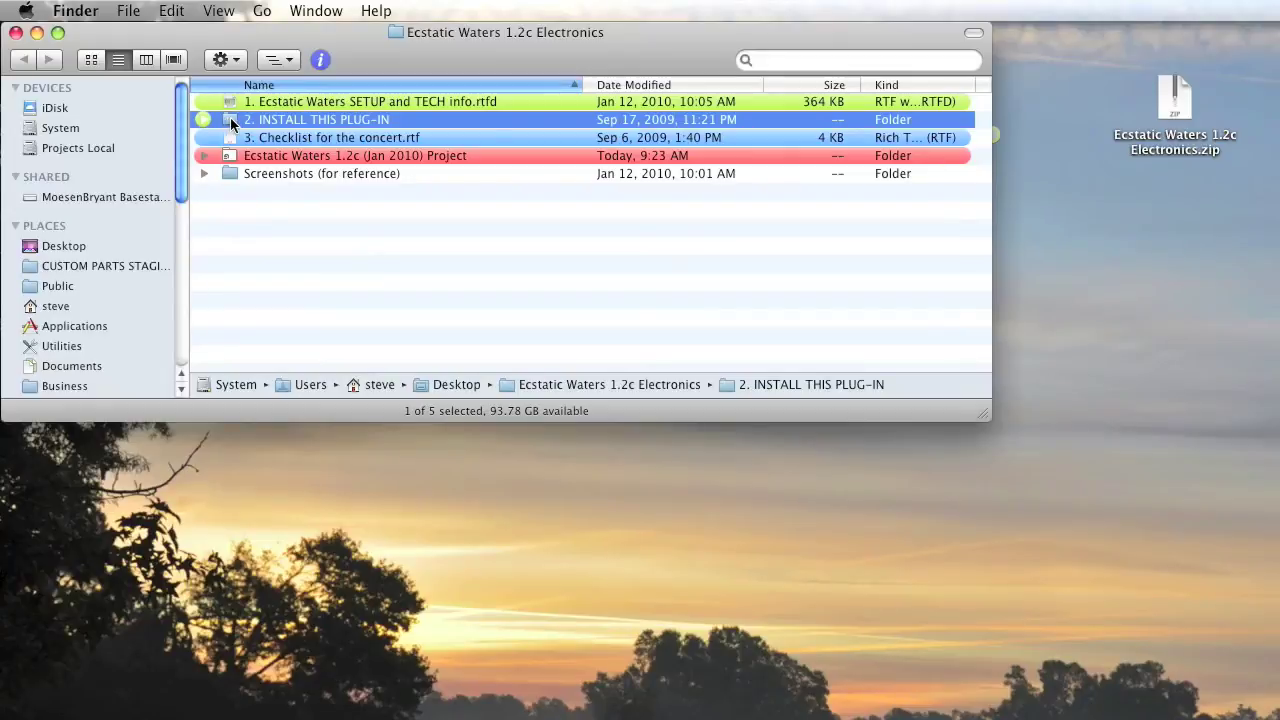
{"action": "double_click", "coordinate": [230, 120]}
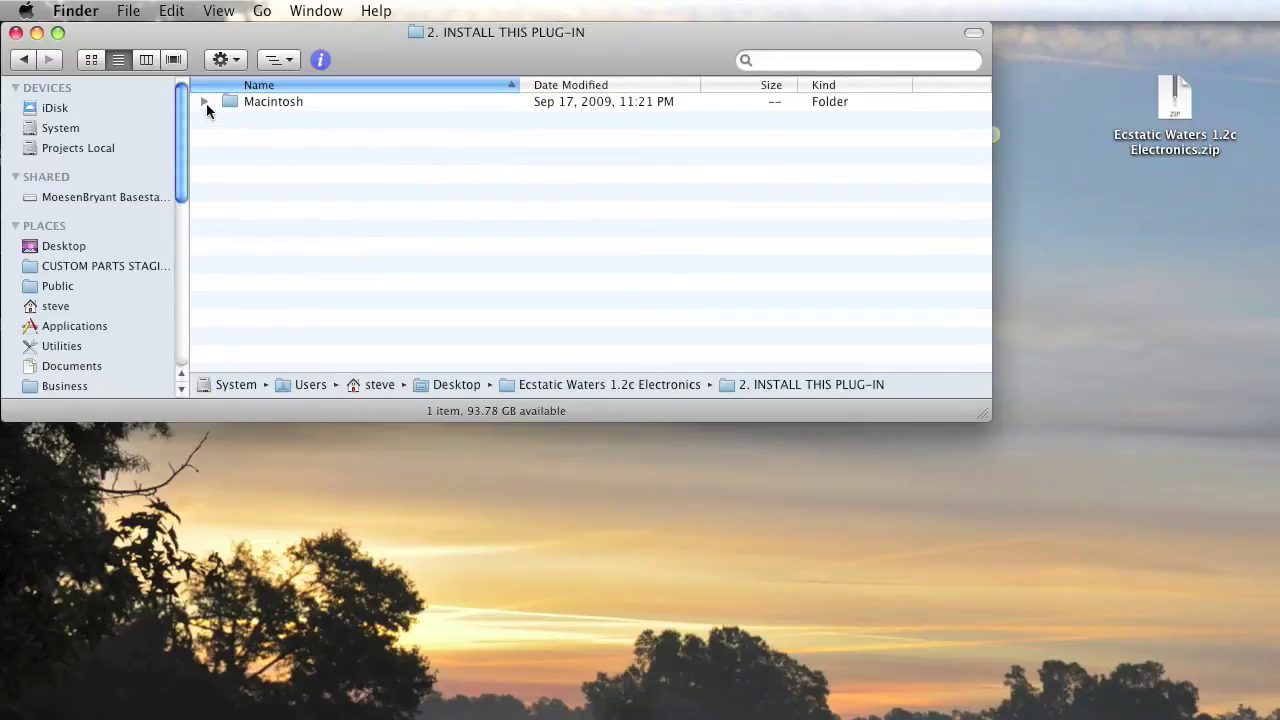
{"action": "left_click", "coordinate": [204, 102]}
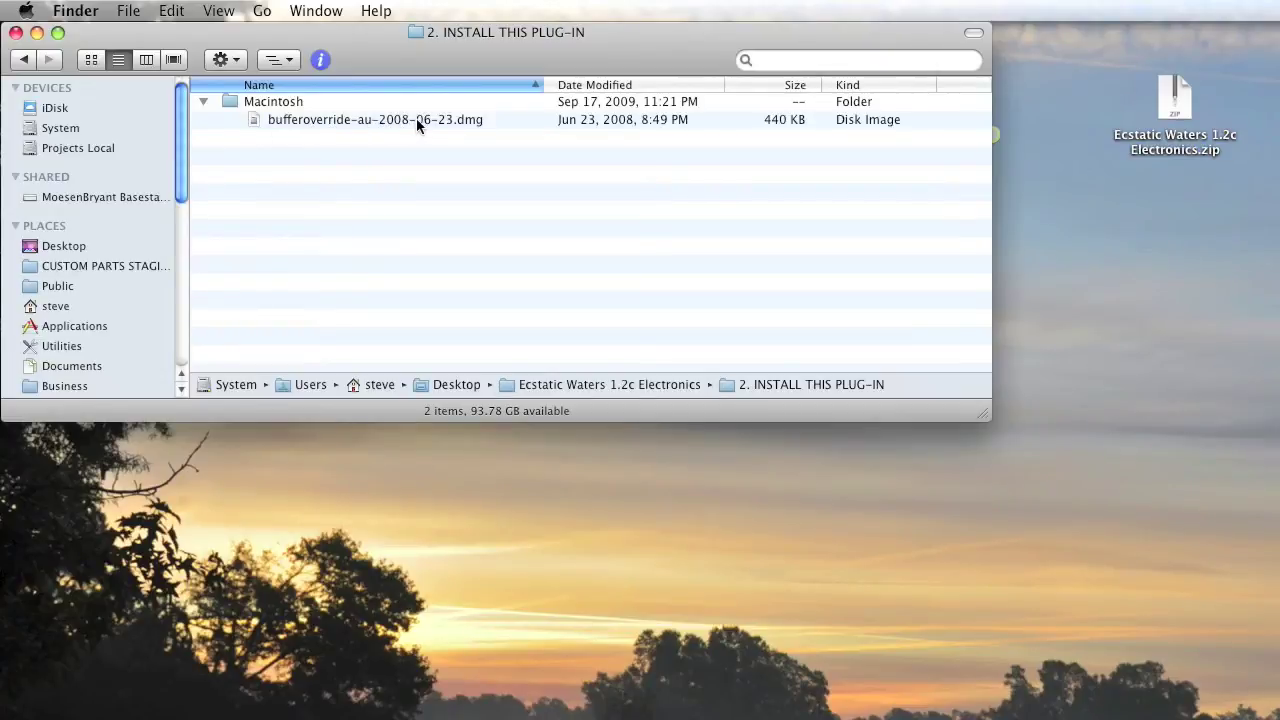
{"action": "left_click", "coordinate": [255, 119]}
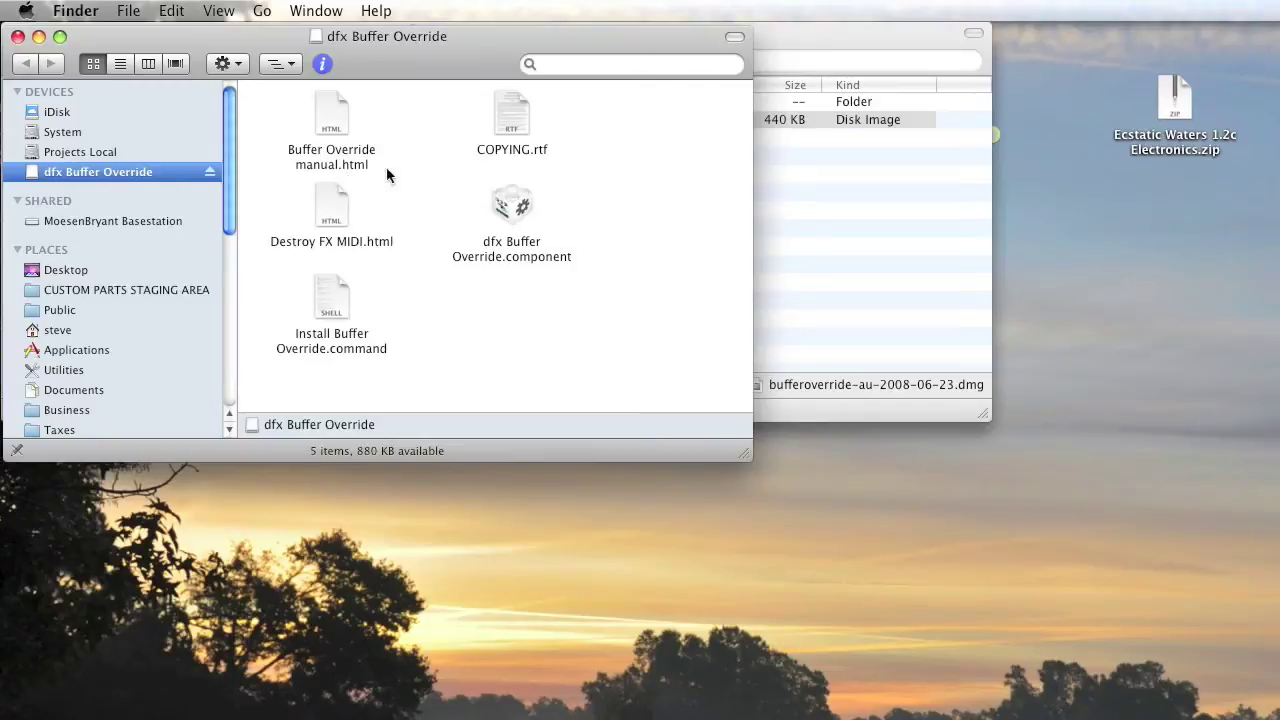
Step: Select Install Buffer Override.command in the mounted dfx Buffer Override volume
{"action": "left_click", "coordinate": [338, 310]}
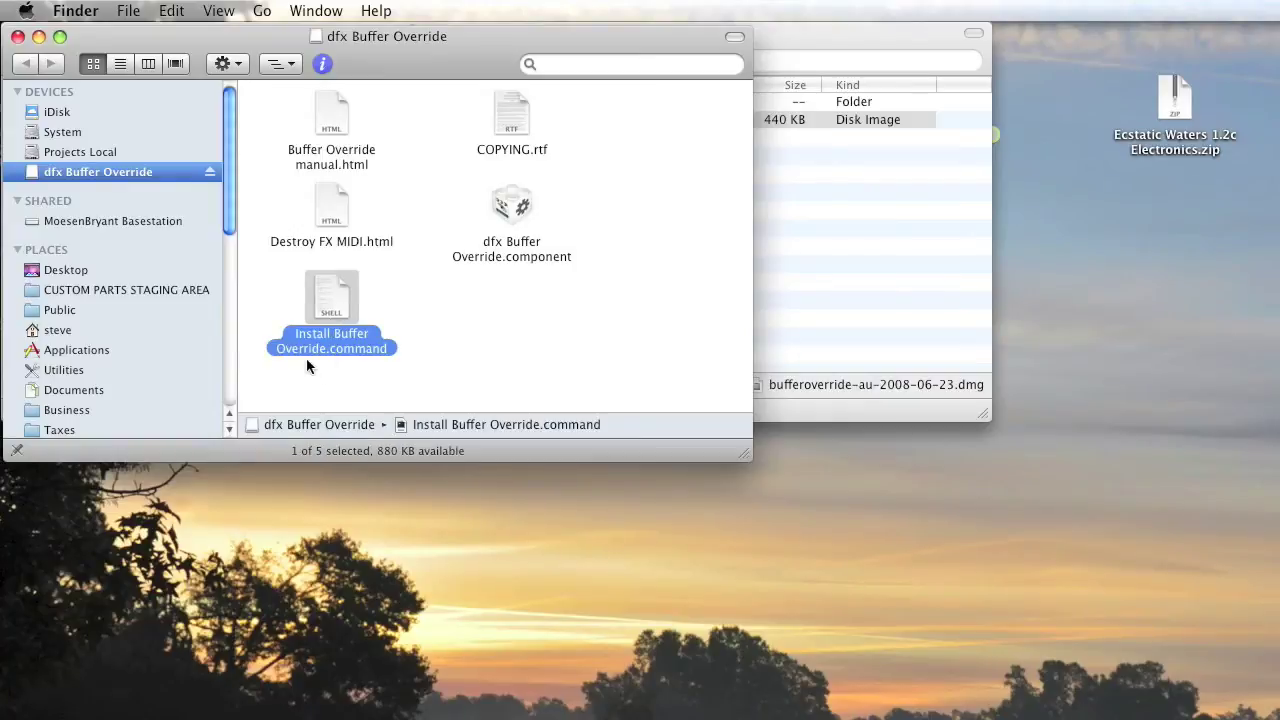
Step: Run Install Buffer Override.command and check Terminal's plugin-installed confirmation
{"action": "double_click", "coordinate": [334, 303]}
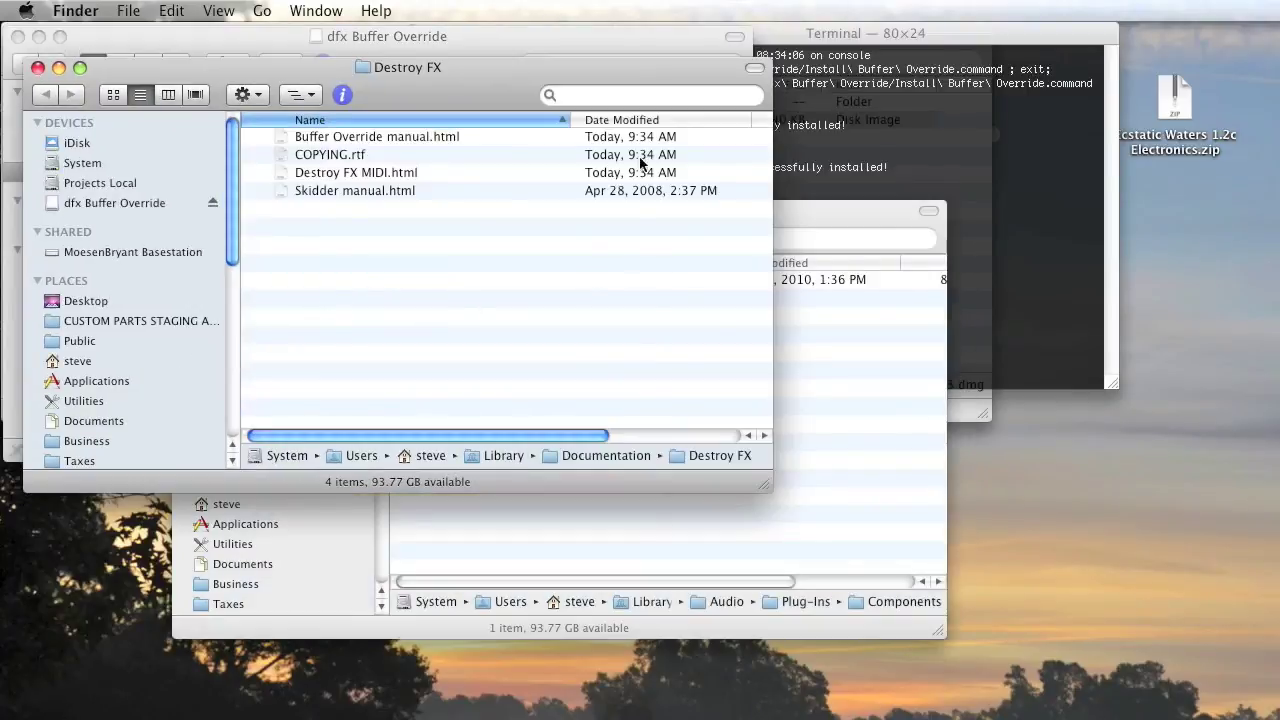
{"action": "left_click", "coordinate": [888, 40]}
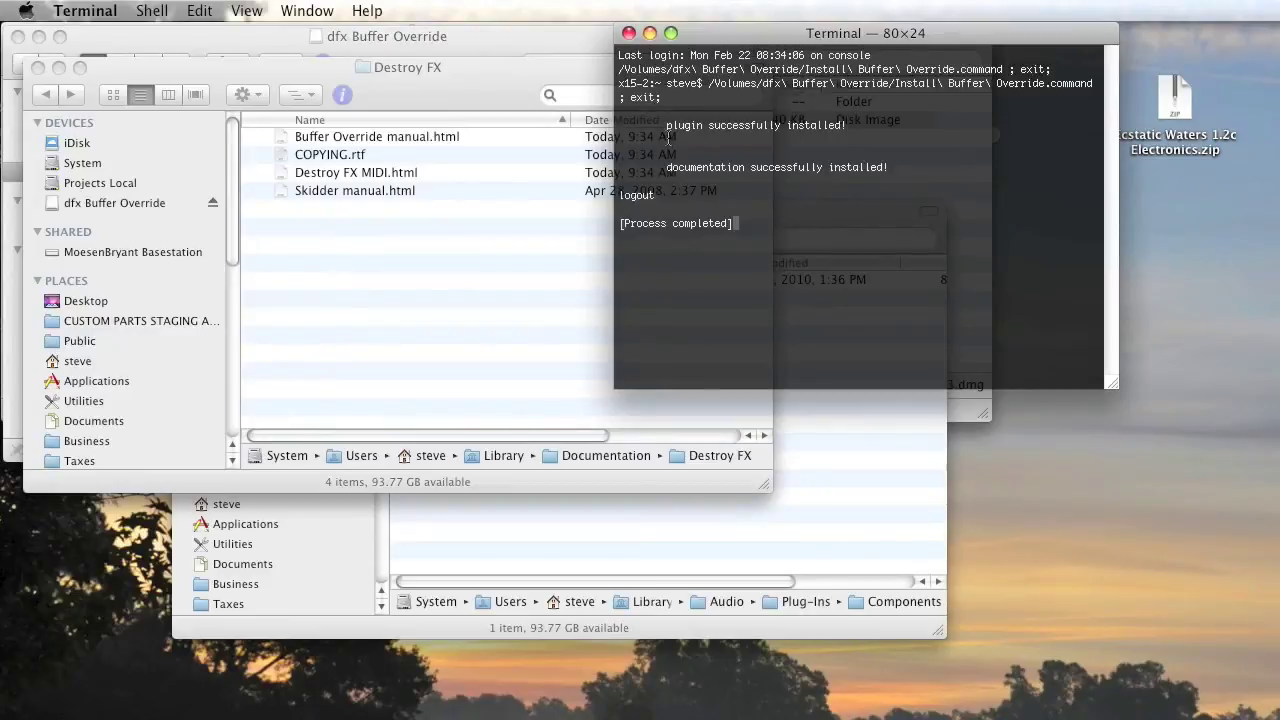
{"action": "left_click_drag", "start_coordinate": [665, 126], "coordinate": [862, 127]}
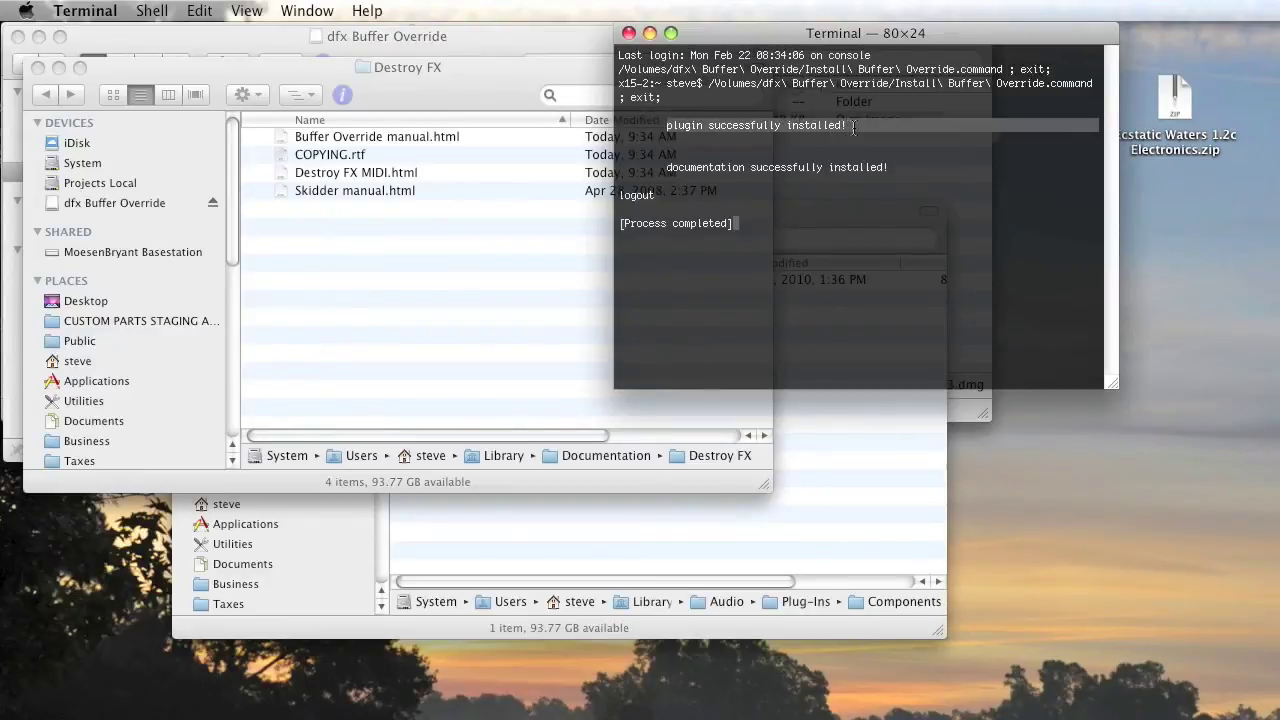
{"action": "left_click", "coordinate": [857, 126]}
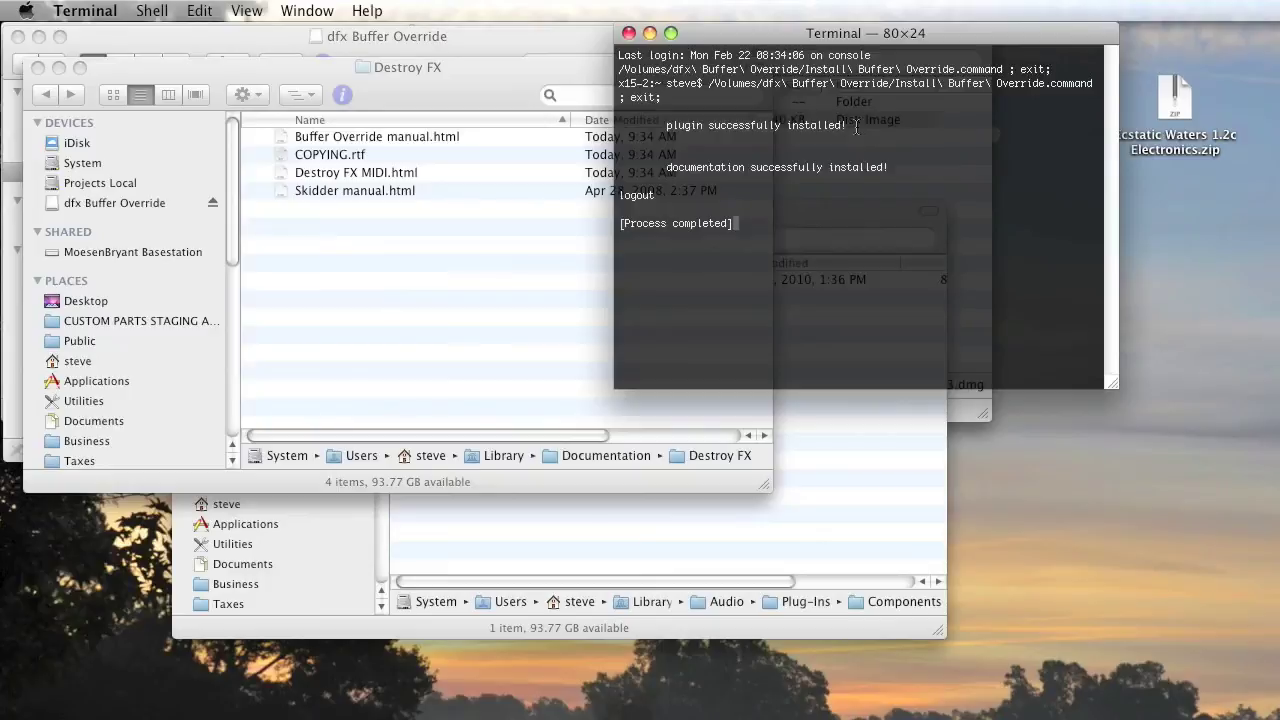
Step: Close the installer's Terminal window and the Destroy FX documentation window
{"action": "left_click", "coordinate": [629, 33]}
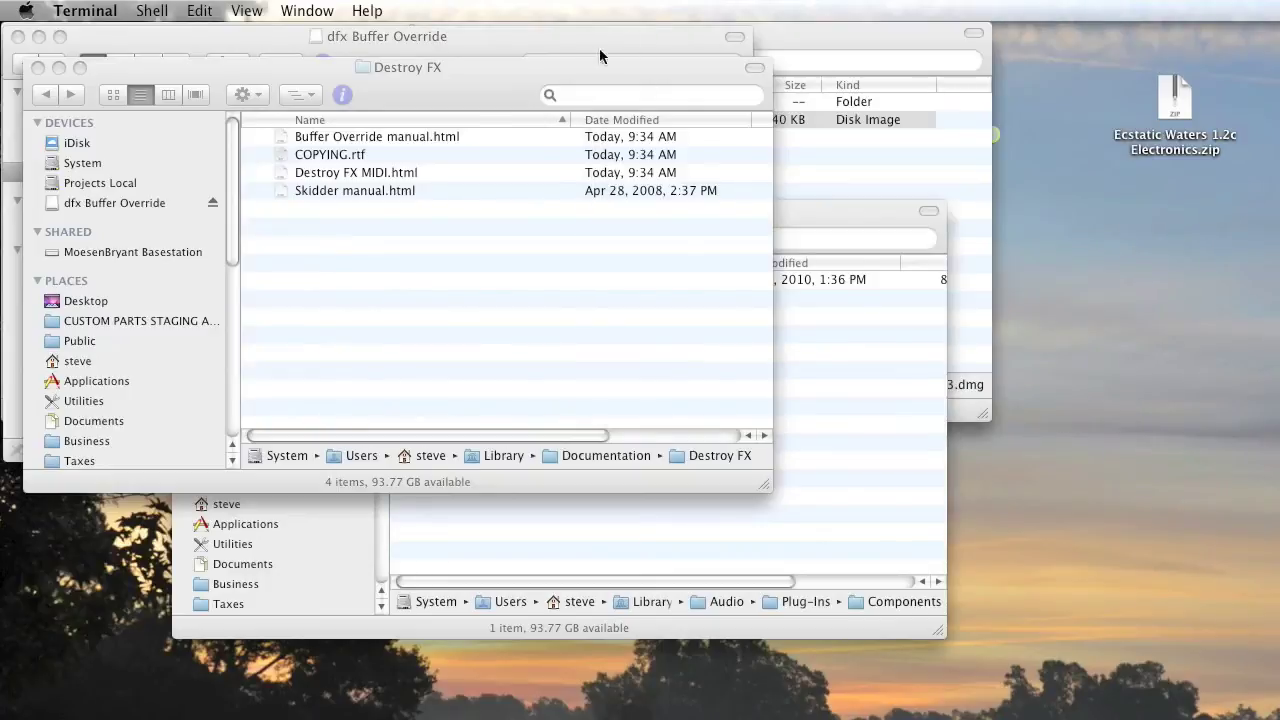
{"action": "left_click", "coordinate": [466, 87]}
{"action": "left_click", "coordinate": [37, 68]}
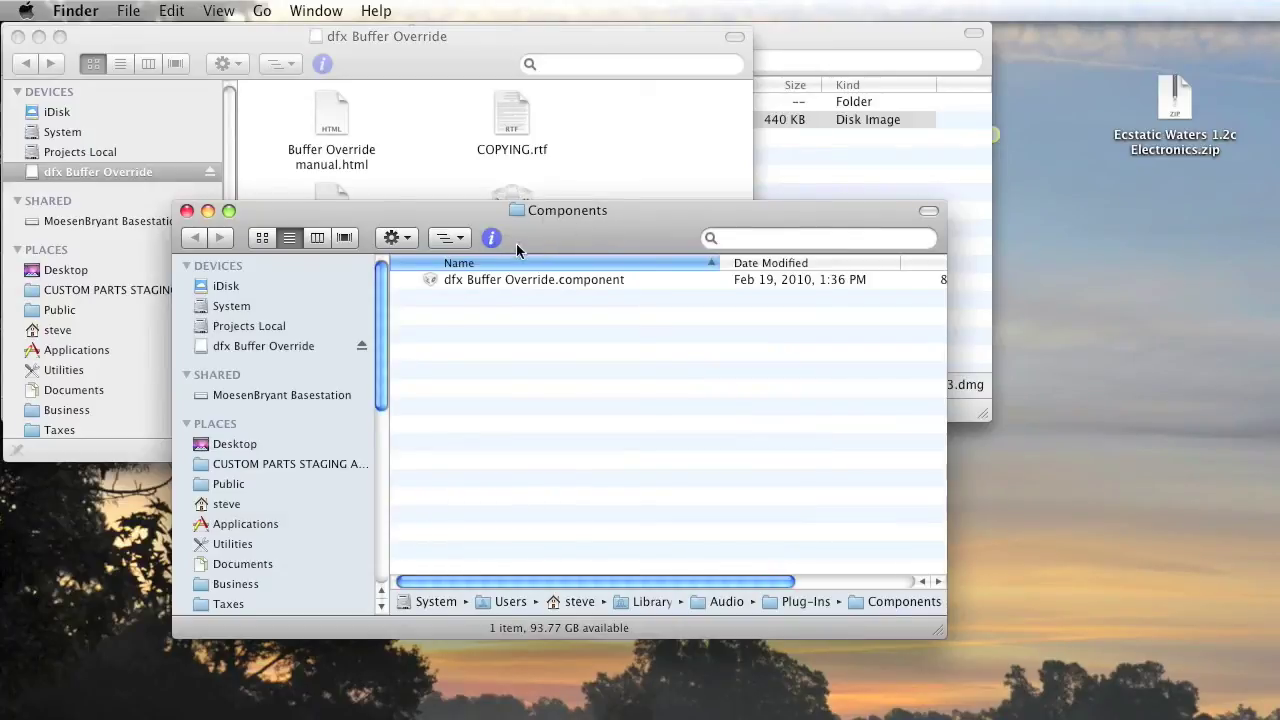
{"action": "left_click", "coordinate": [426, 279]}
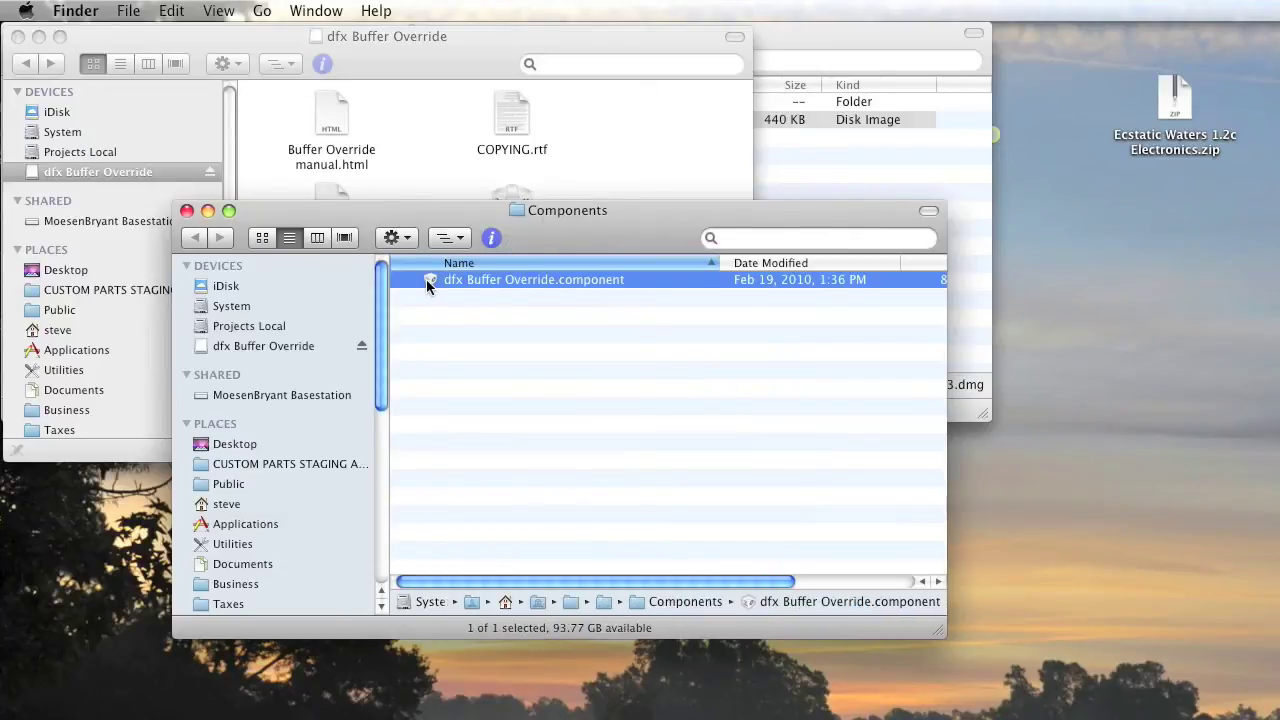
{"action": "left_click", "coordinate": [460, 238]}
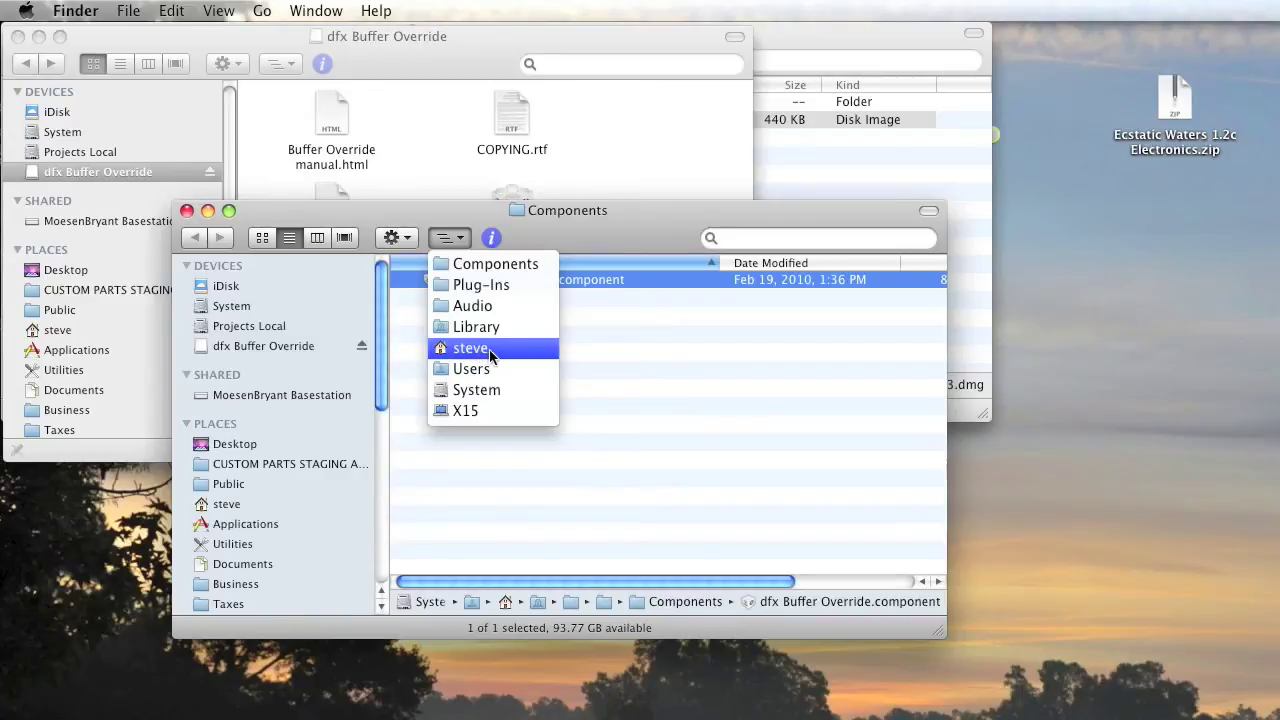
{"action": "left_click", "coordinate": [494, 267]}
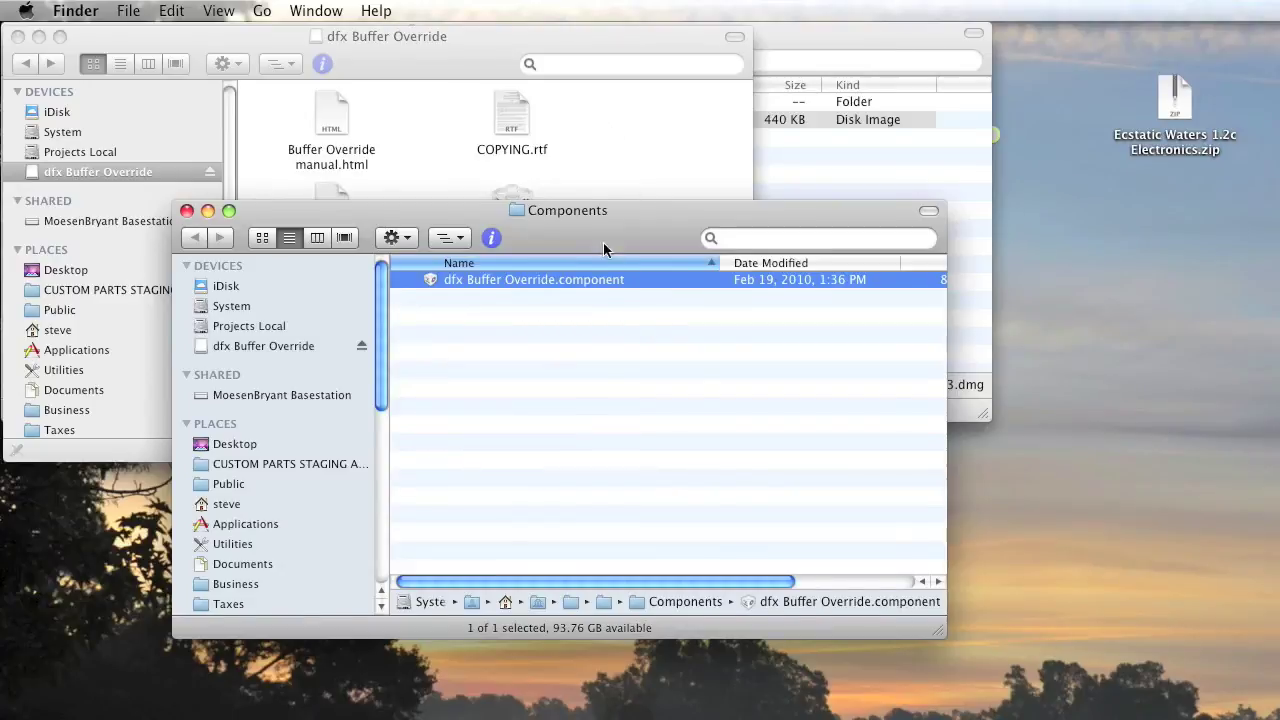
{"action": "left_click_drag", "start_coordinate": [603, 242], "coordinate": [586, 377]}
Step: Eject the dfx Buffer Override disk, close Components, and go back to Ecstatic Waters 1.2c Electronics
{"action": "left_click", "coordinate": [512, 210]}
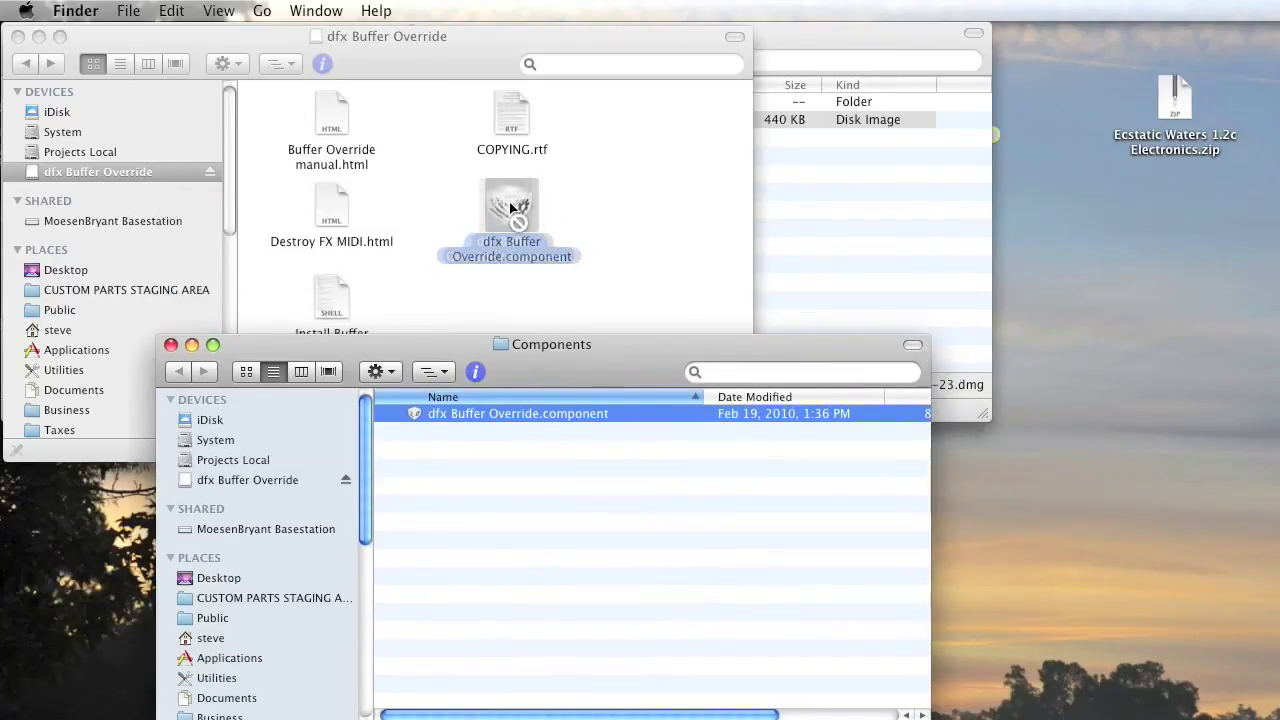
{"action": "left_click", "coordinate": [593, 527]}
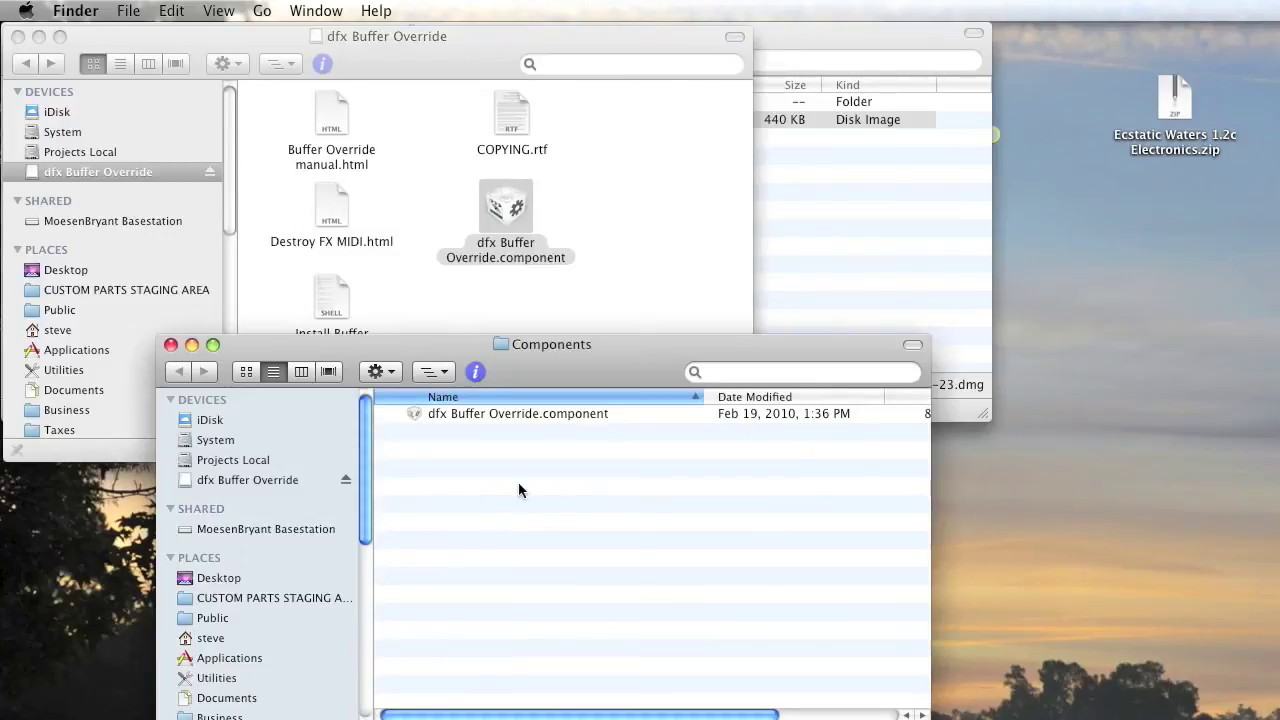
{"action": "left_click", "coordinate": [345, 480]}
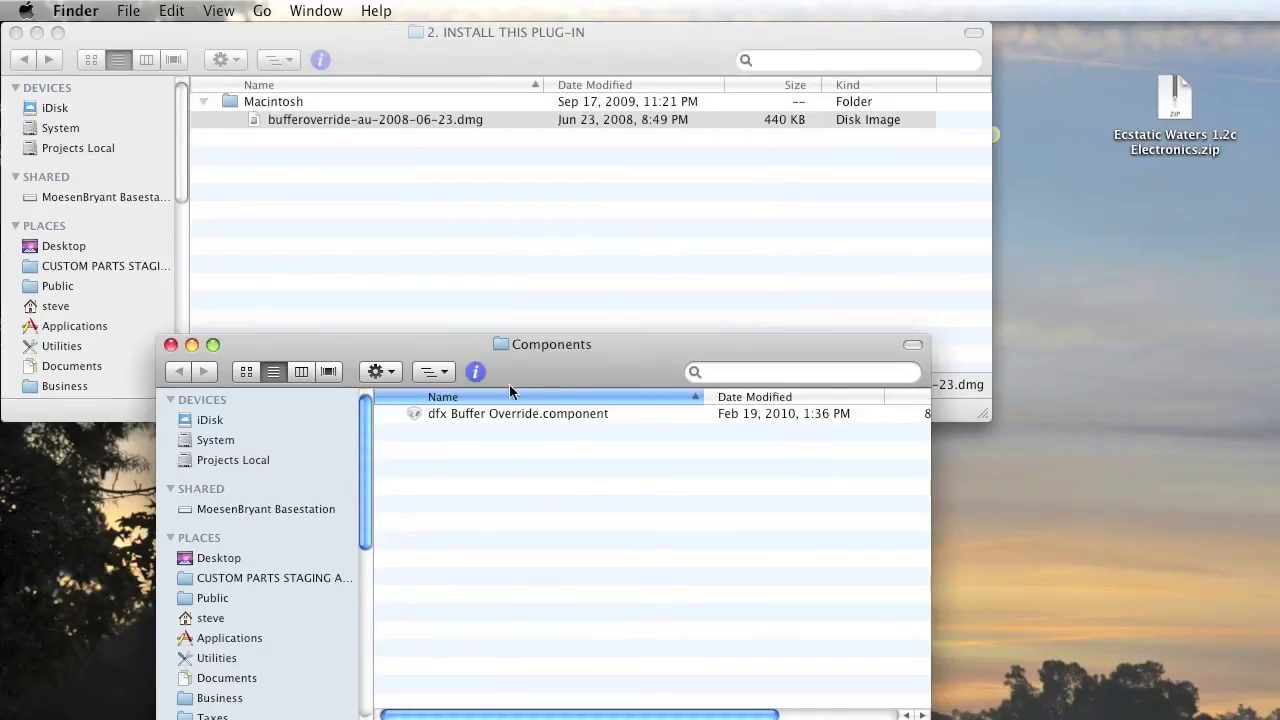
{"action": "left_click", "coordinate": [171, 345]}
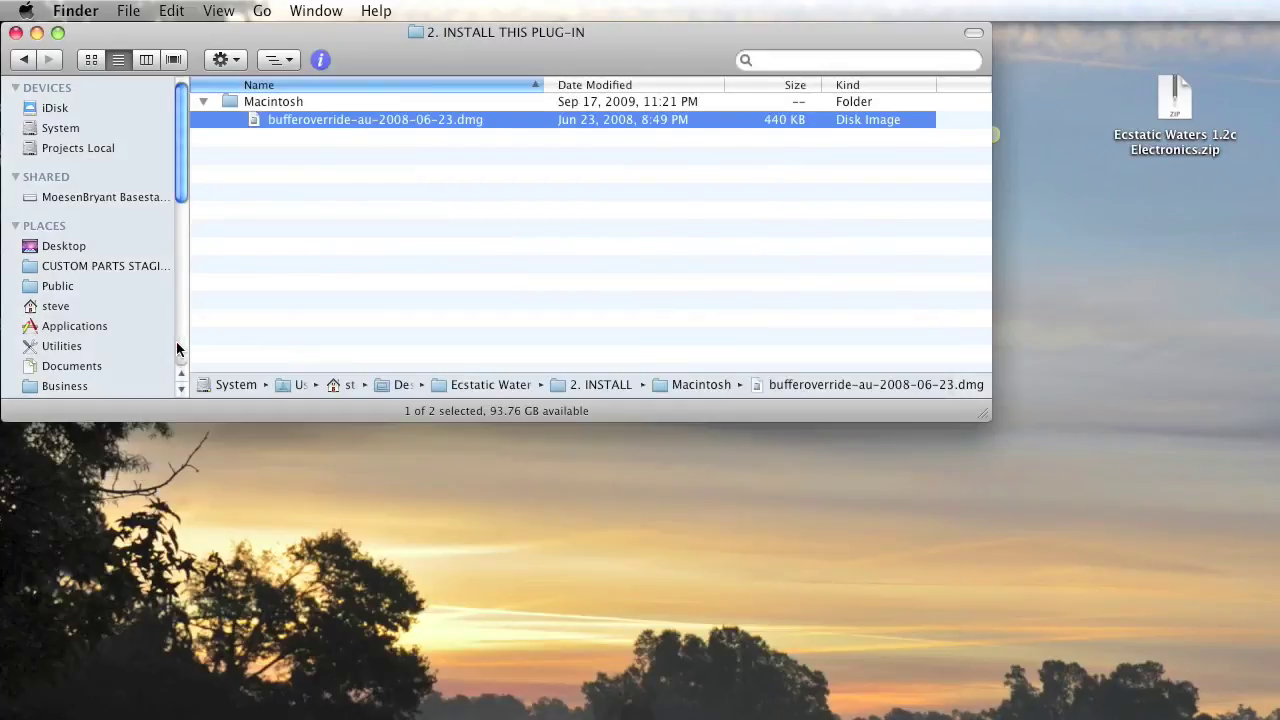
{"action": "left_click", "coordinate": [24, 59]}
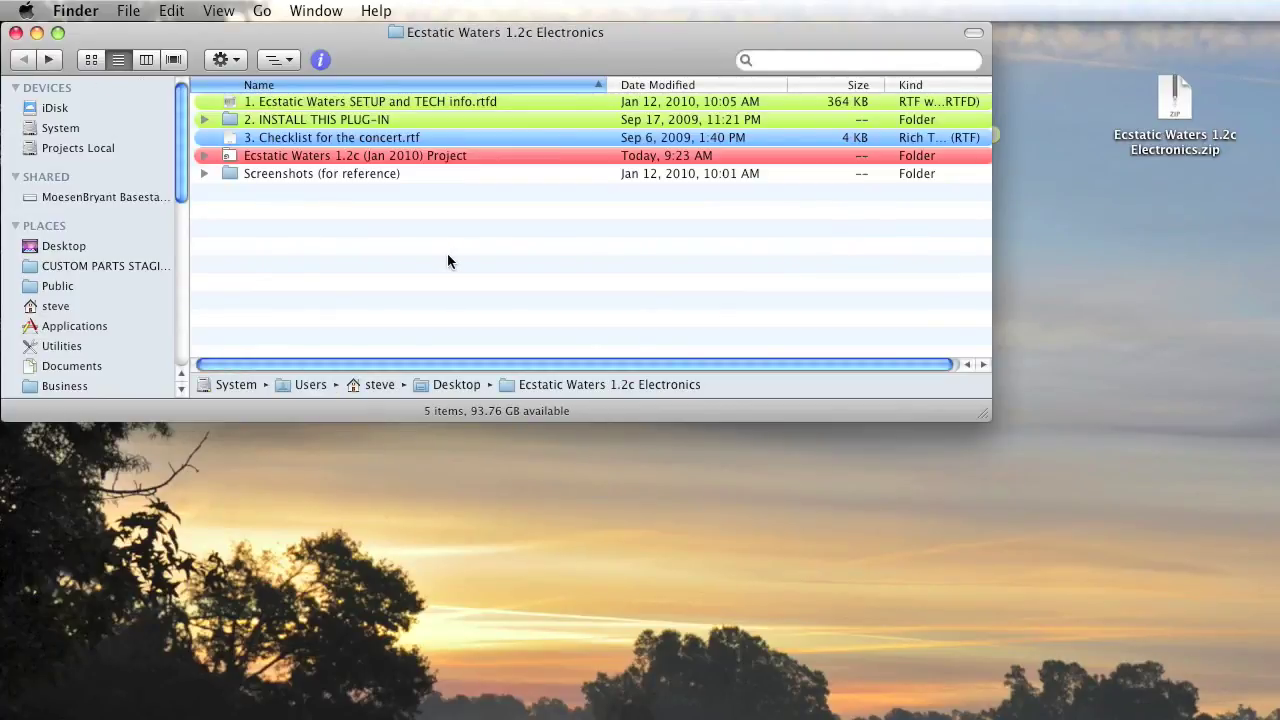